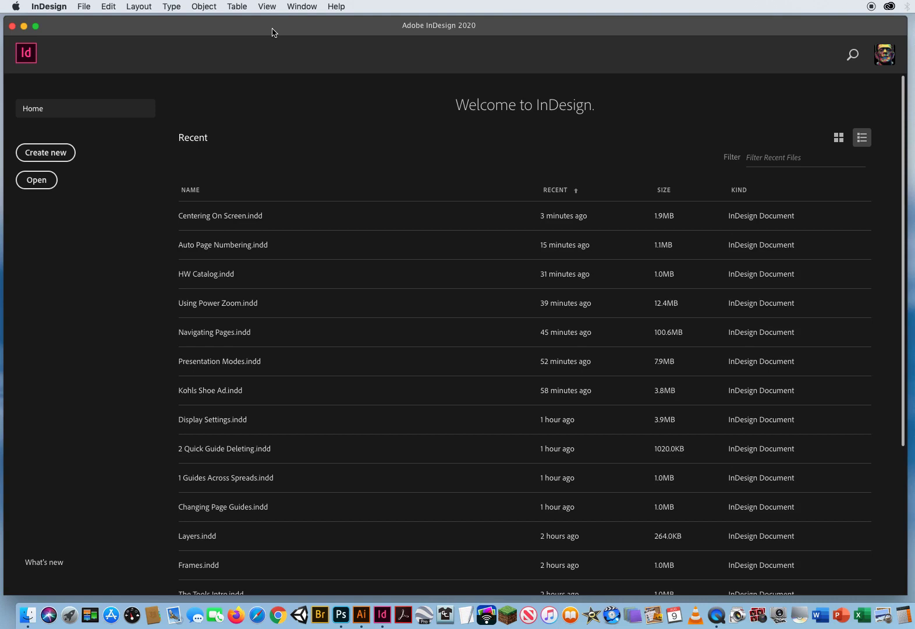
Open Centering with Guides.indd from the 6 Center on the Page folder in ID CH.3 Workflow Shortcuts
left_click(82, 7)
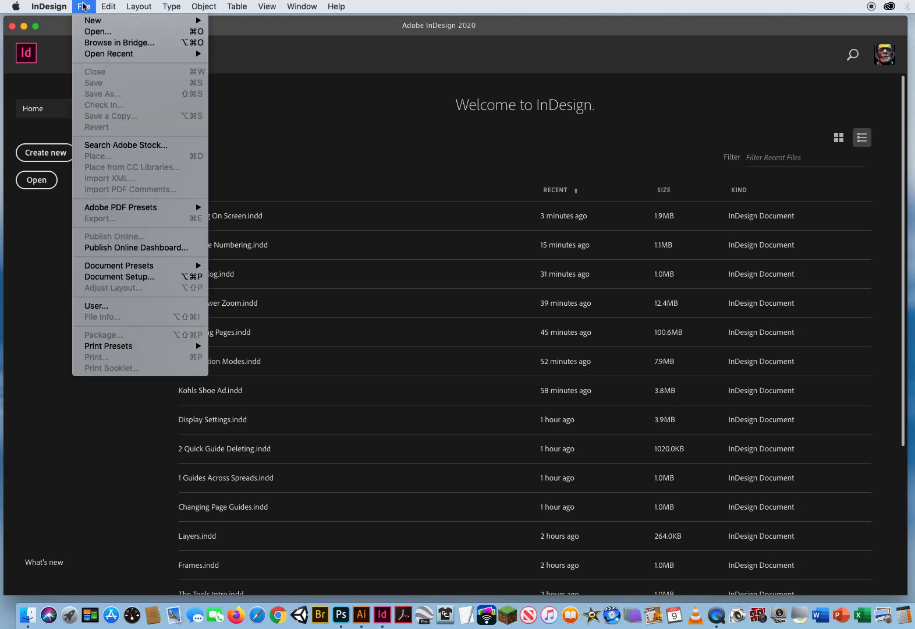
left_click(87, 32)
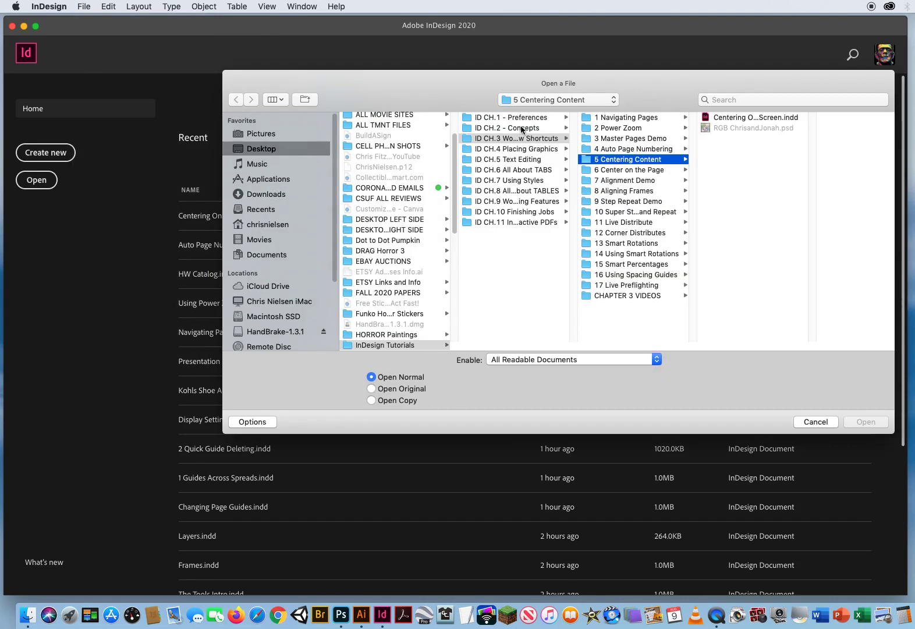
left_click(524, 140)
left_click(620, 171)
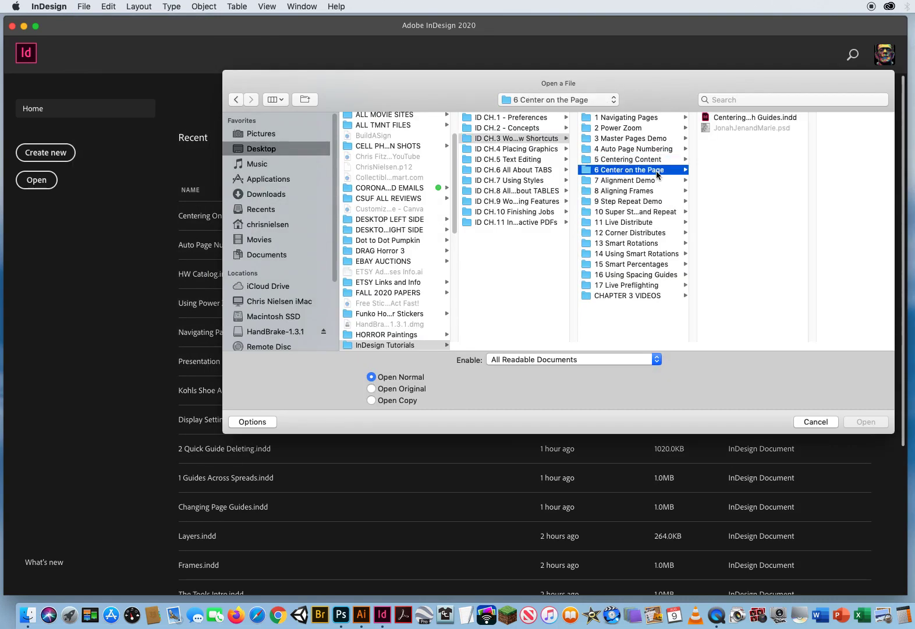
left_click(730, 118)
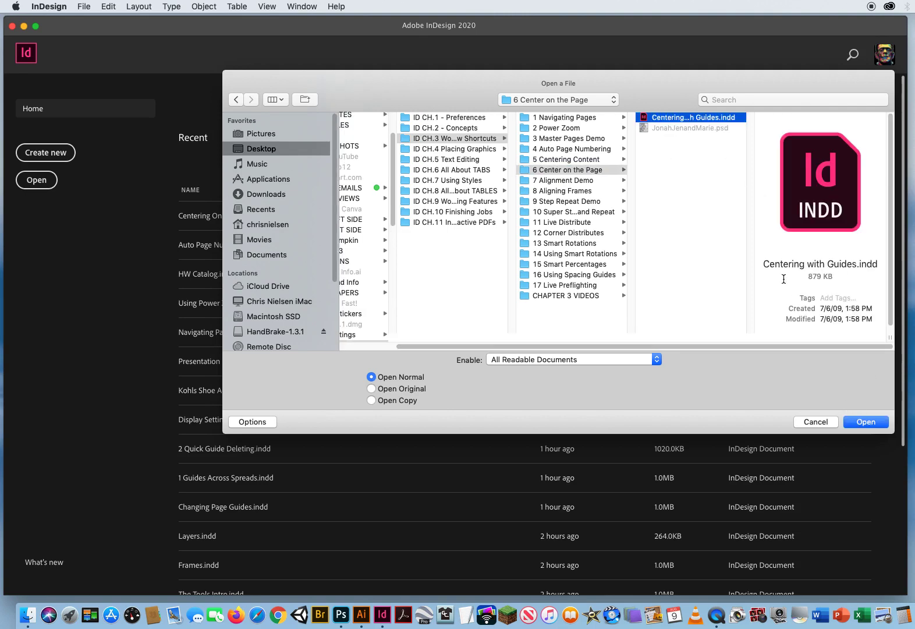
left_click(865, 422)
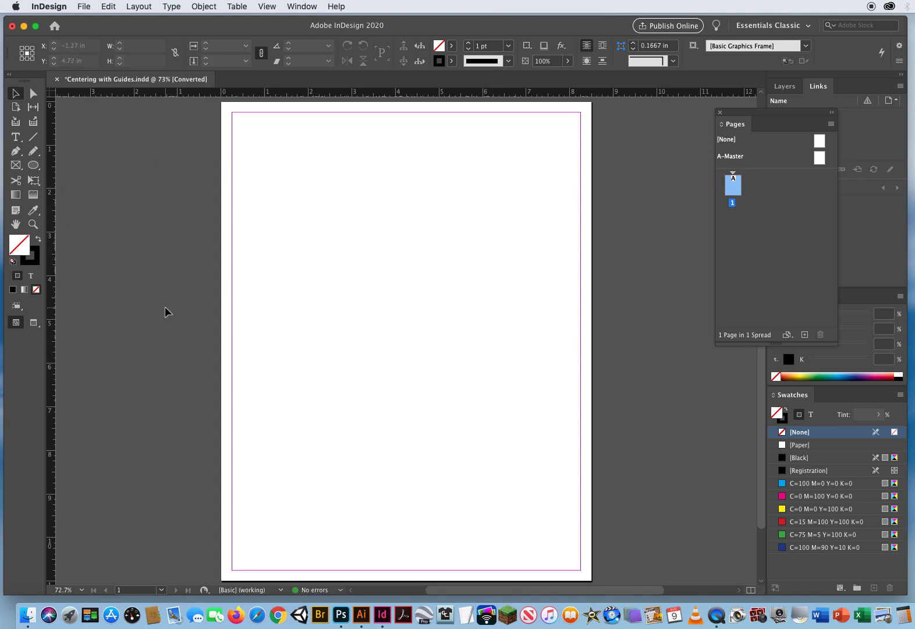
Toggle the rulers off and on, then add a vertical page guide at 4.25 in and a horizontal one at about 5.5 in
key("super+r")
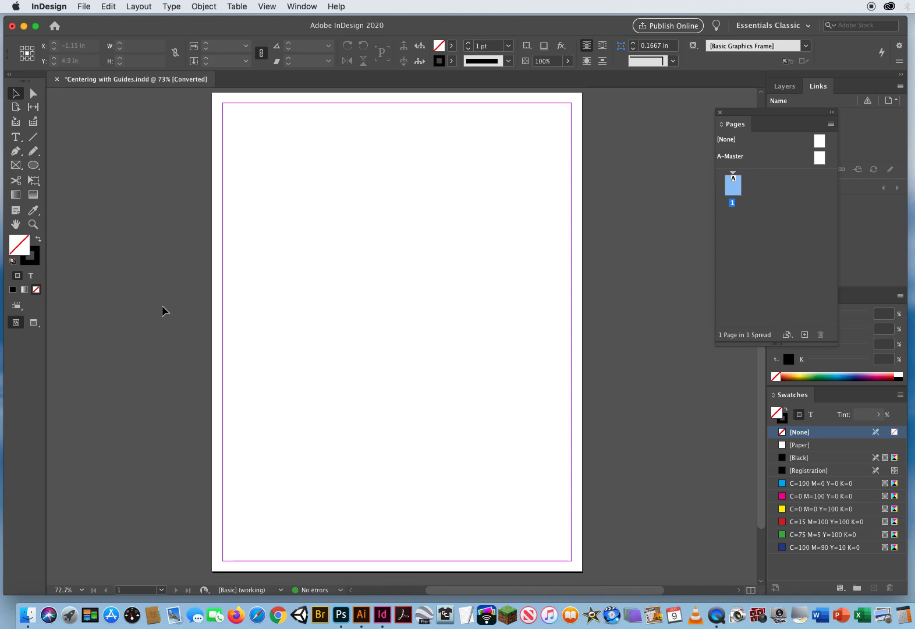
key("super+r")
left_click_drag(54, 291, 406, 159)
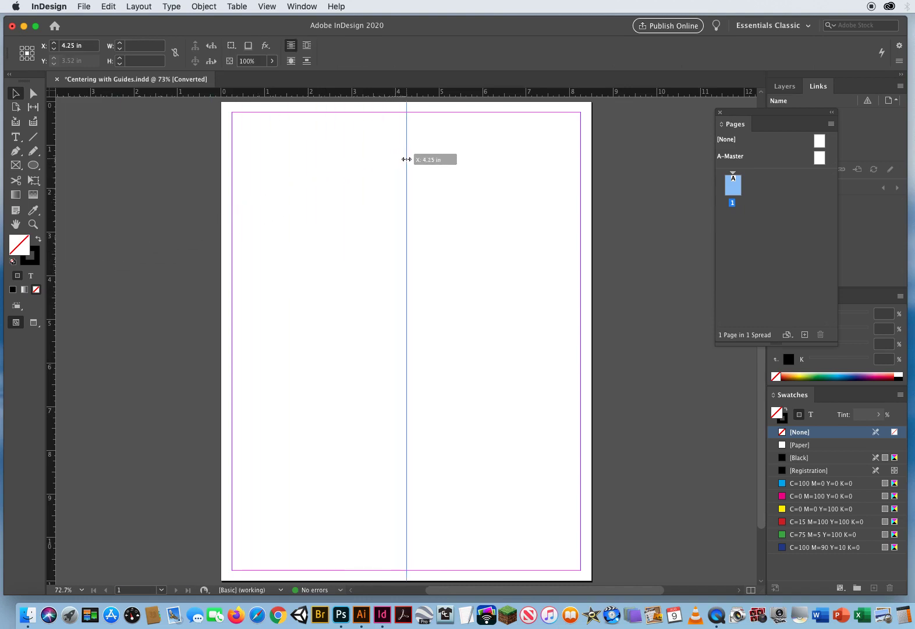
left_click_drag(406, 159, 406, 159)
left_click_drag(327, 93, 329, 341)
left_click(471, 390)
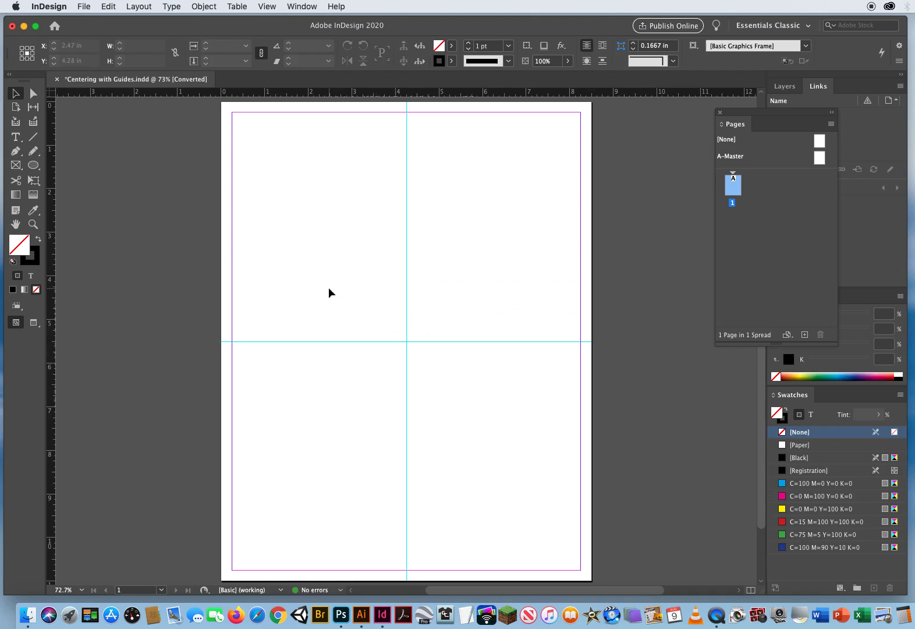
Place the PSD photo from the 6 Center on the Page folder about 4.6 in wide and center it where the guides cross
key("super+d")
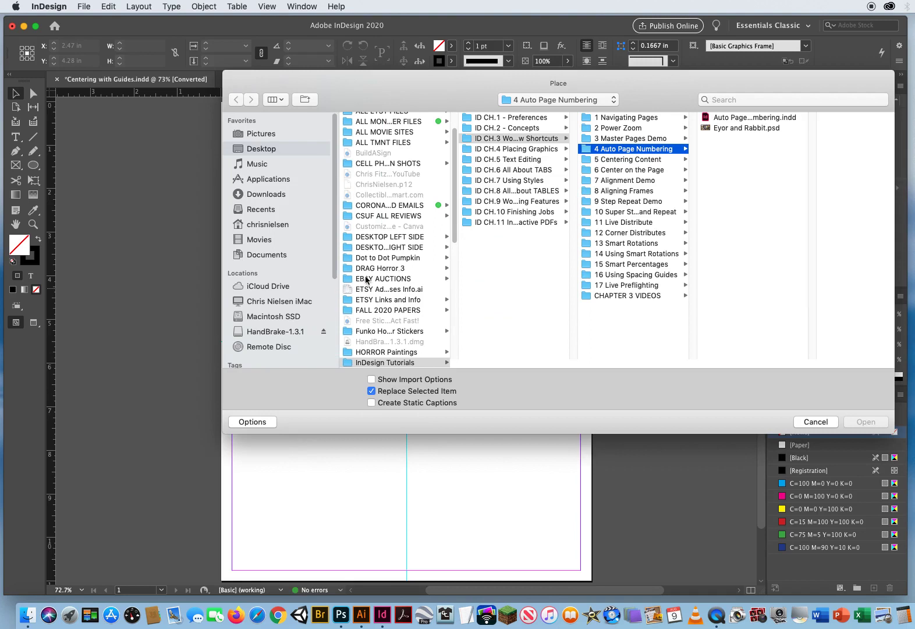
left_click(510, 139)
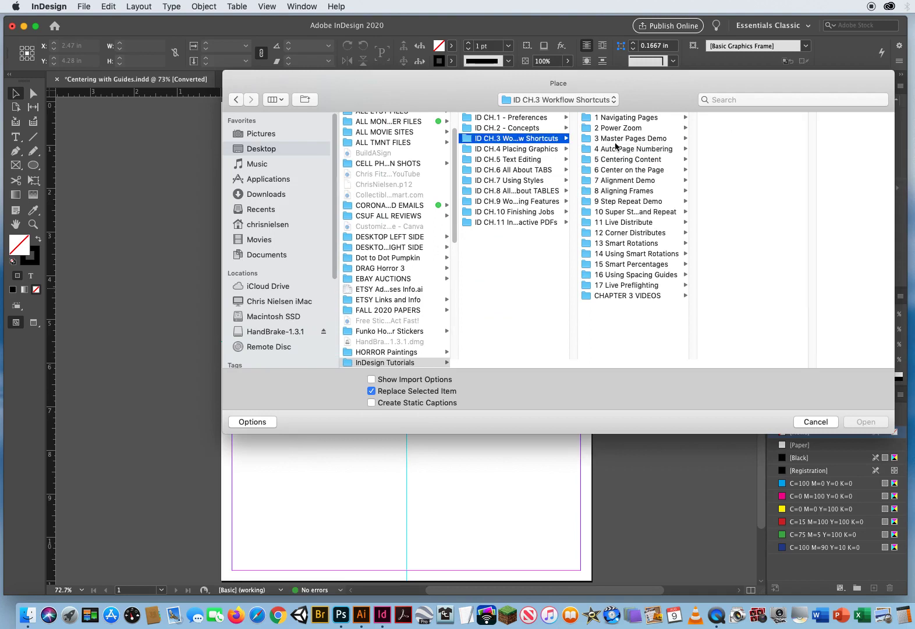
left_click(622, 170)
left_click(721, 129)
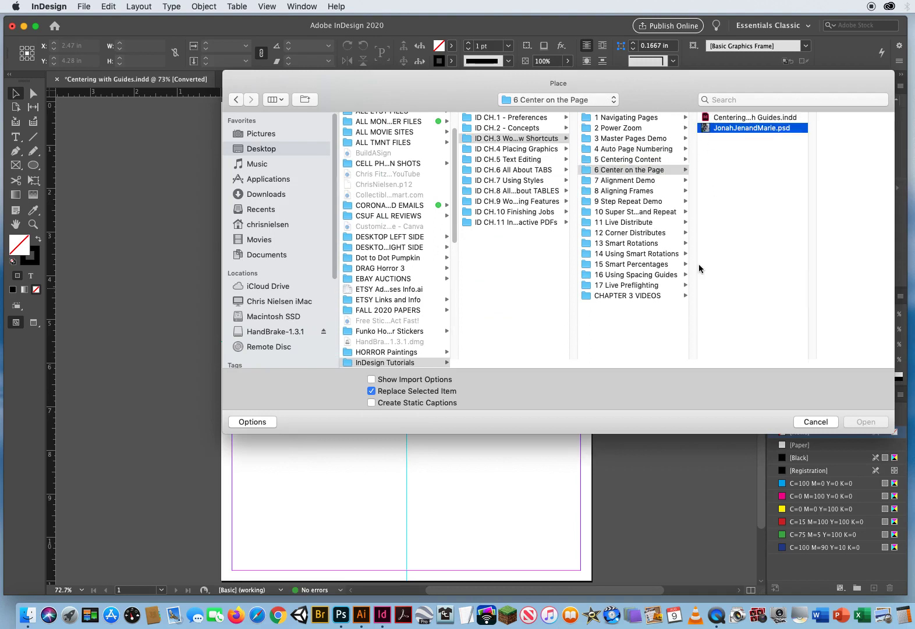
left_click(865, 421)
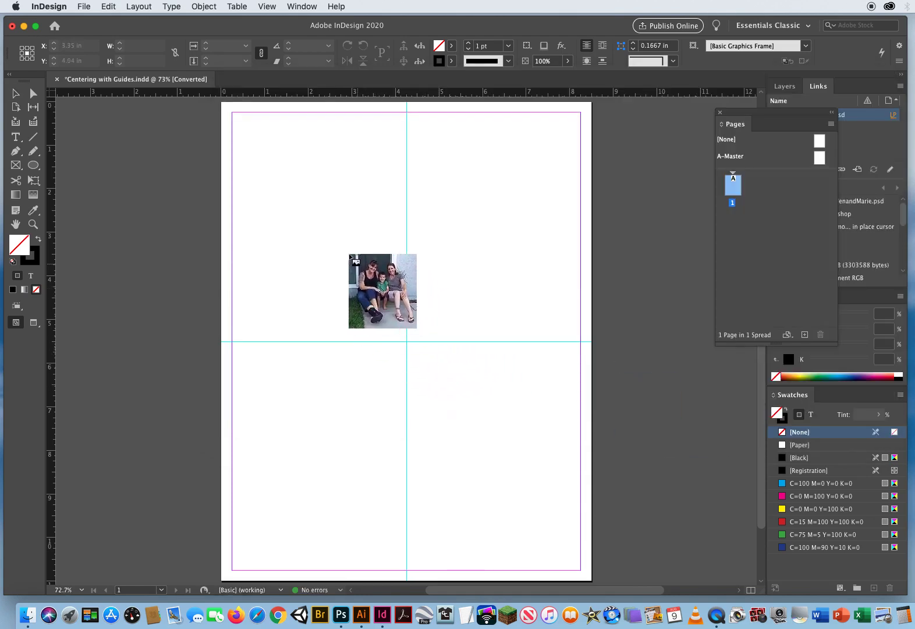
left_click_drag(296, 210, 498, 427)
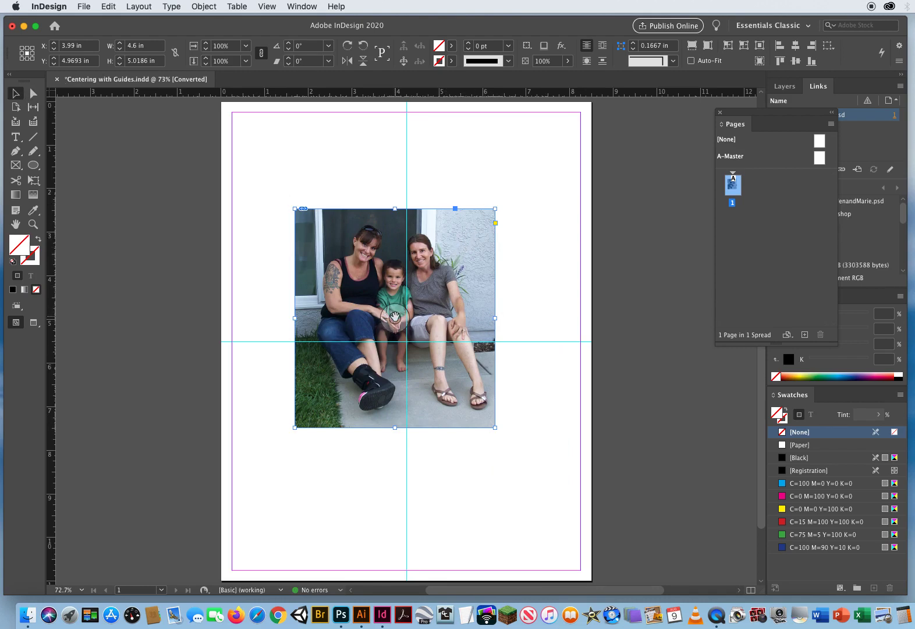
mouse_move(450, 272)
left_mouse_down()
mouse_move(570, 204)
mouse_move(572, 174)
mouse_move(459, 264)
left_mouse_up()
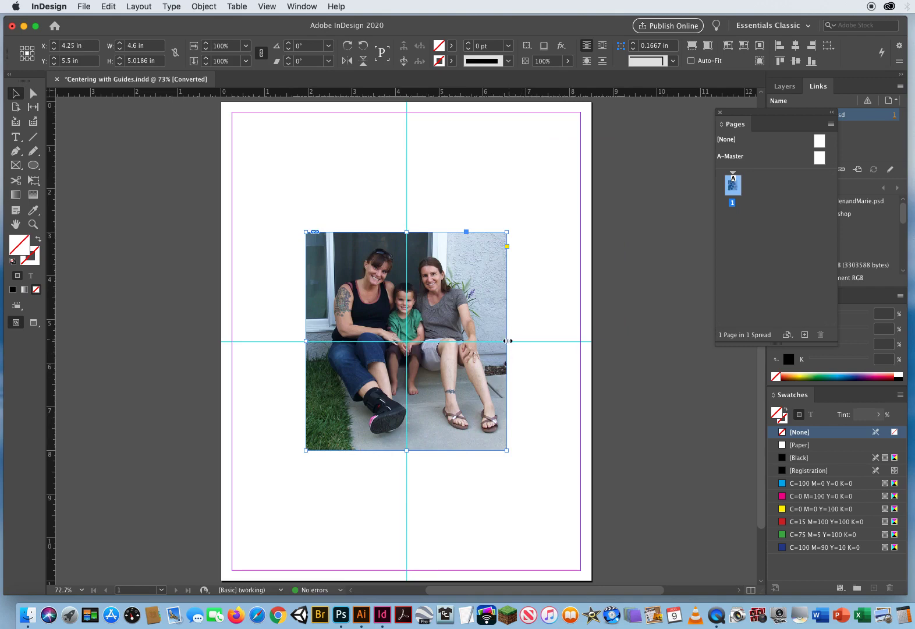
left_click(509, 211)
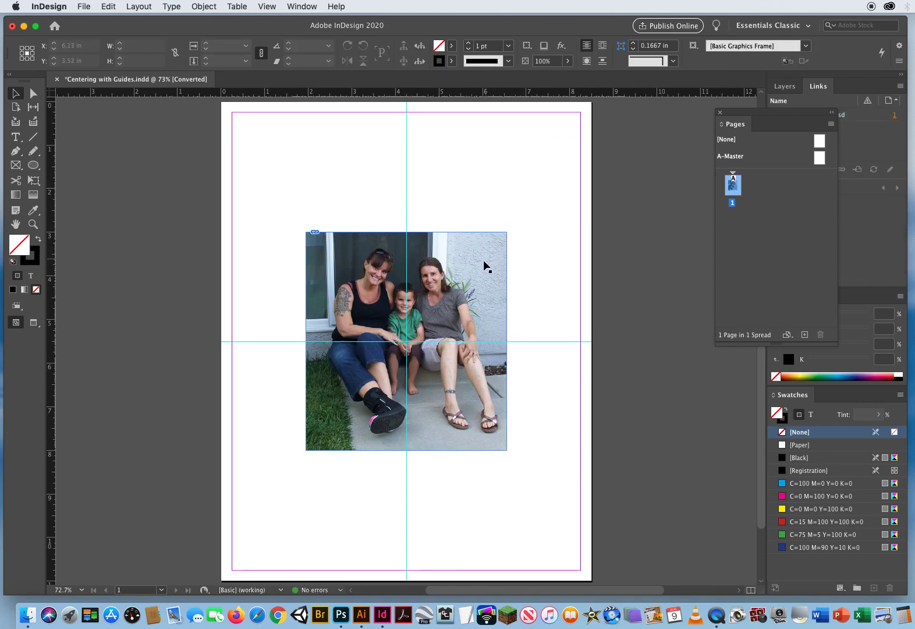
Delete the centered photo and both the vertical and horizontal guides from the page
left_click(464, 287)
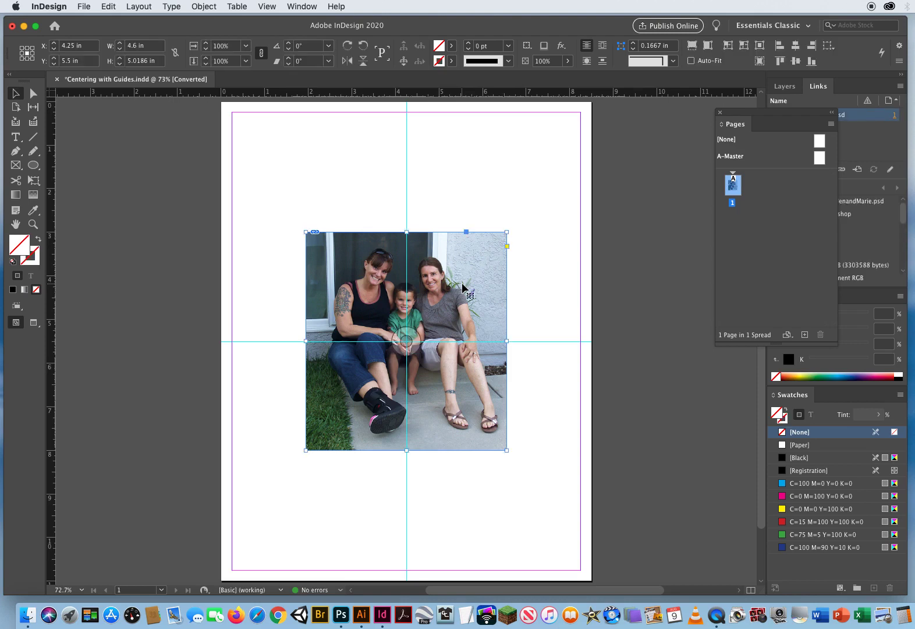
key("Delete")
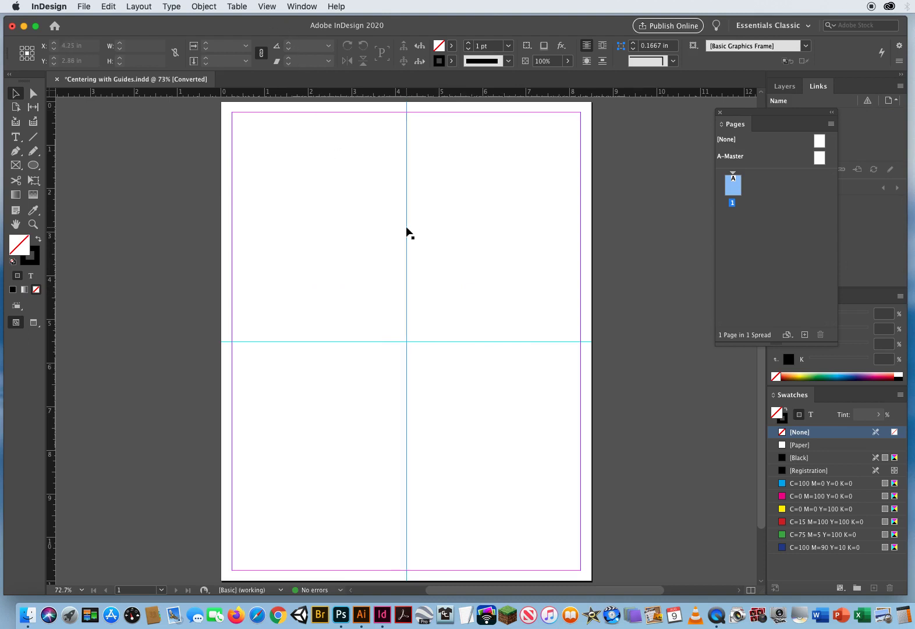
left_click_drag(407, 227, 443, 367)
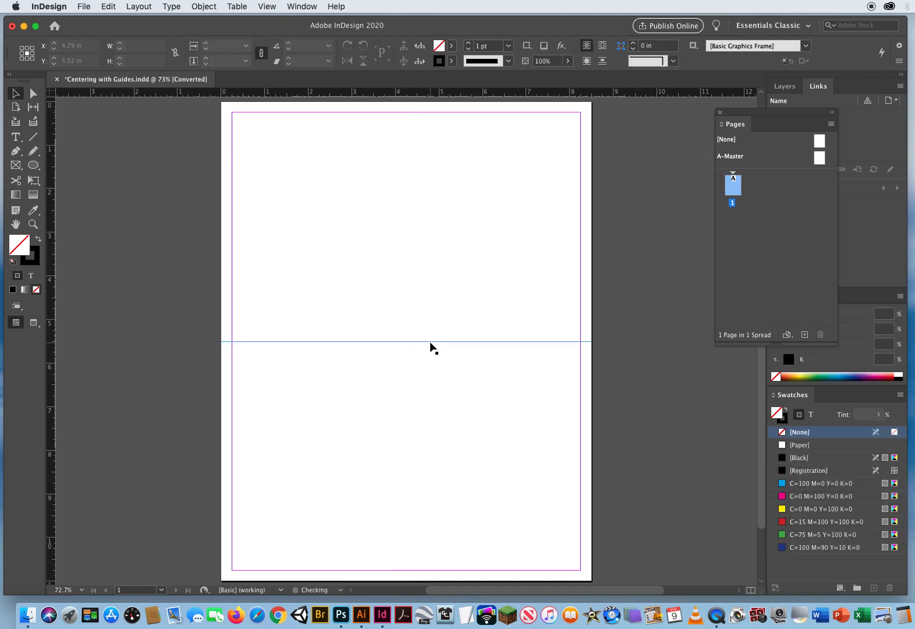
left_click(431, 342)
key("Delete")
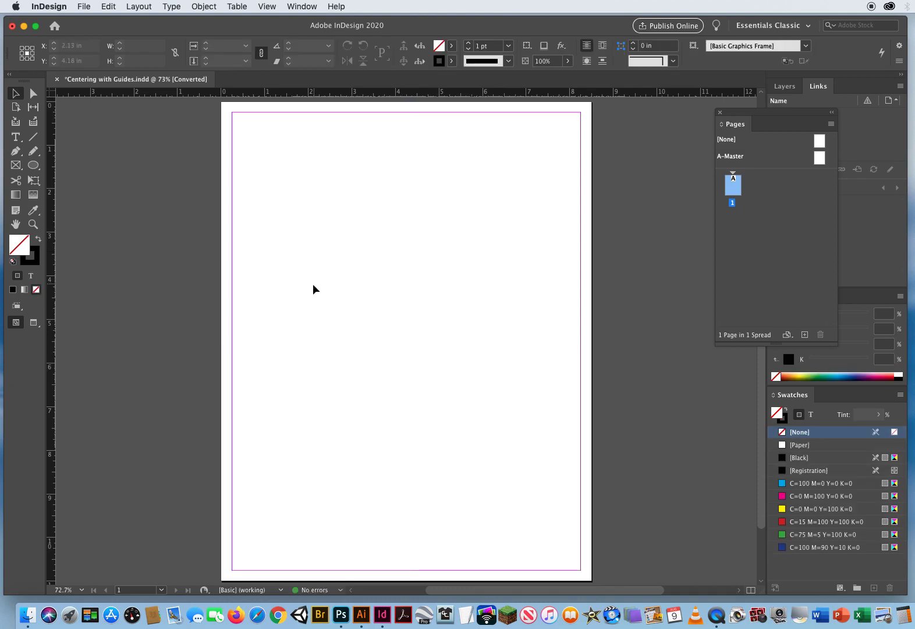
Place the PSD photo again at about 4.2 in wide, near the page's upper-left margin corner
key("super+d")
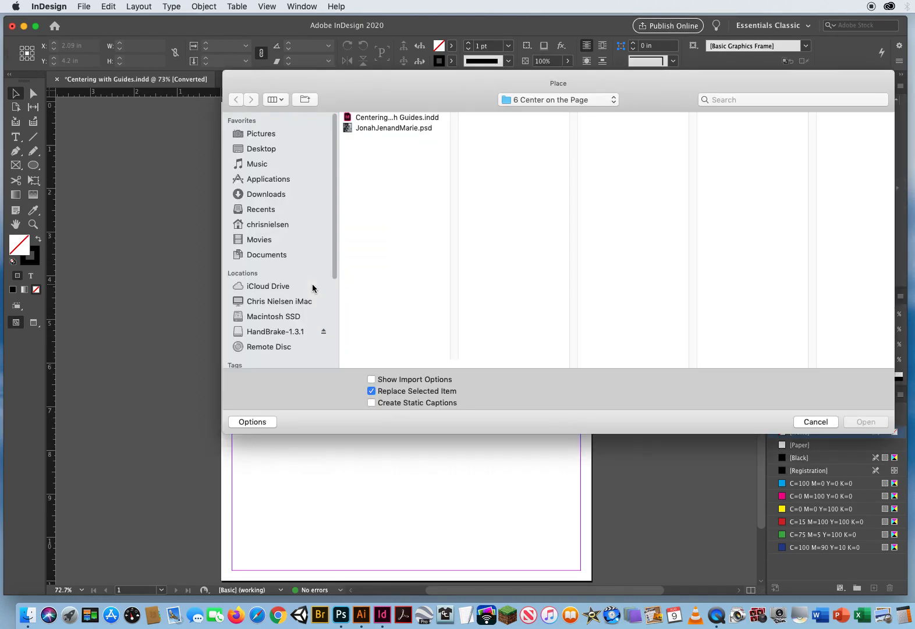
left_click(402, 128)
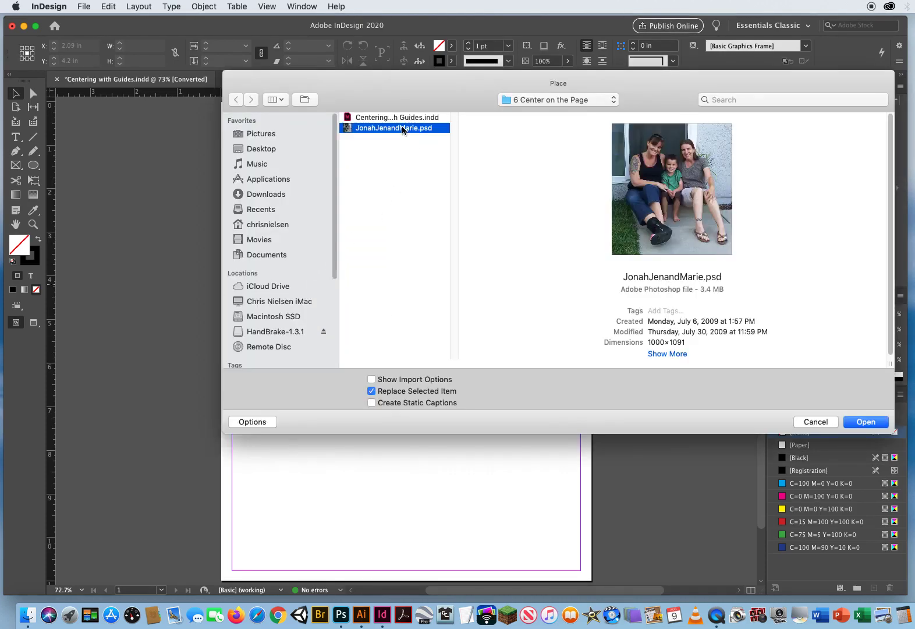
left_click(849, 423)
left_click_drag(236, 118, 429, 319)
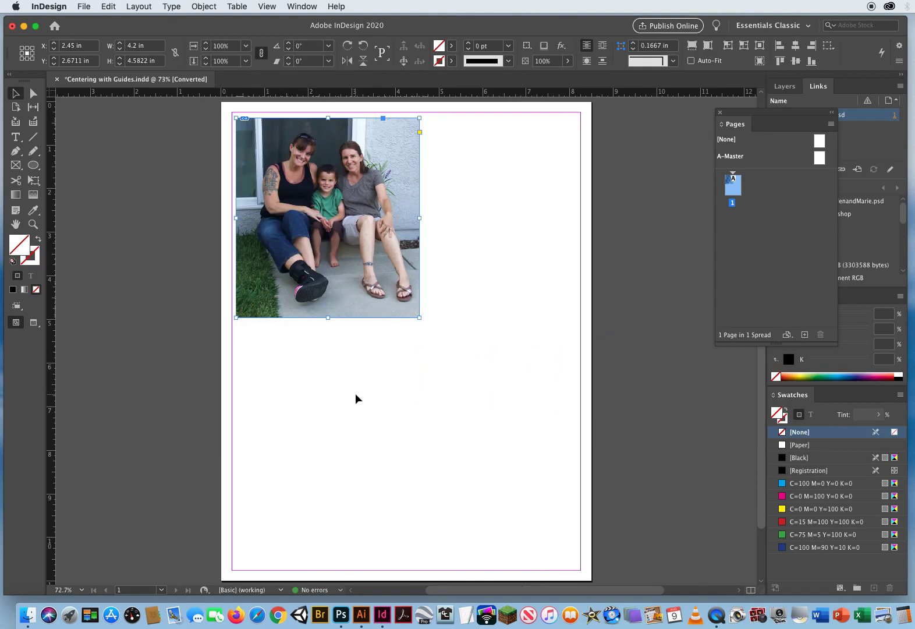
left_click(329, 459)
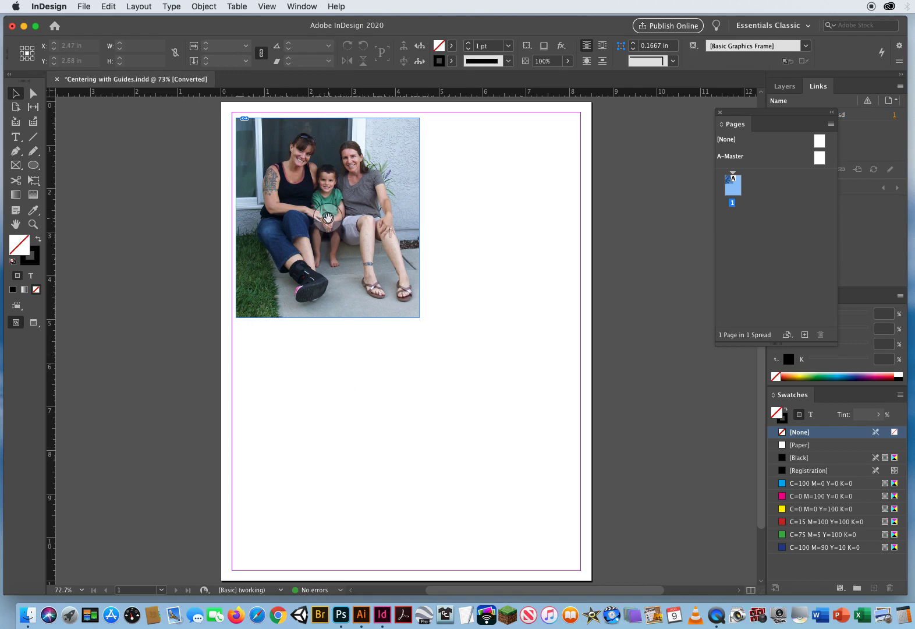
Set the photo's X position to 4.25 in, measured from its center point
left_click(383, 273)
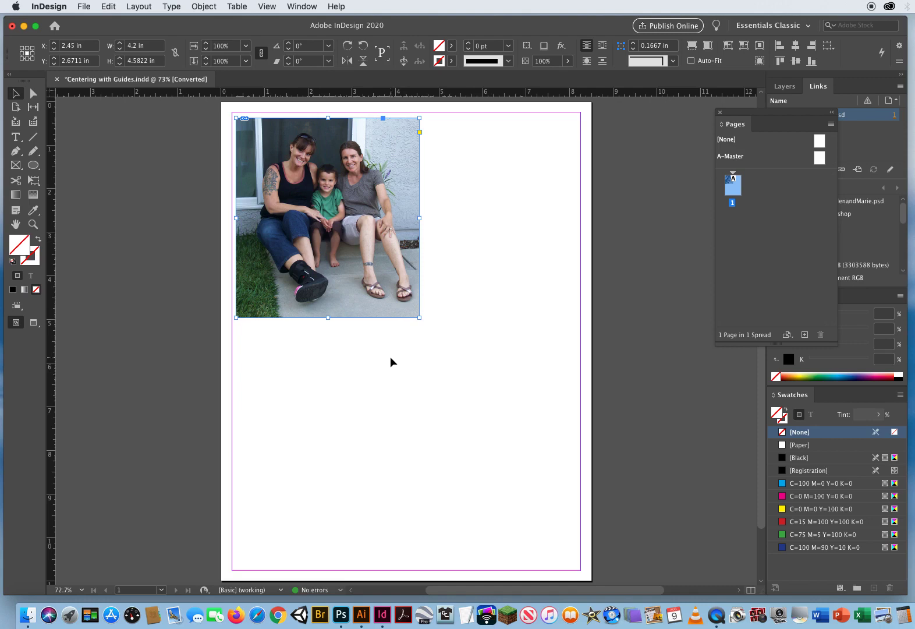
left_click(90, 46)
key("Tab")
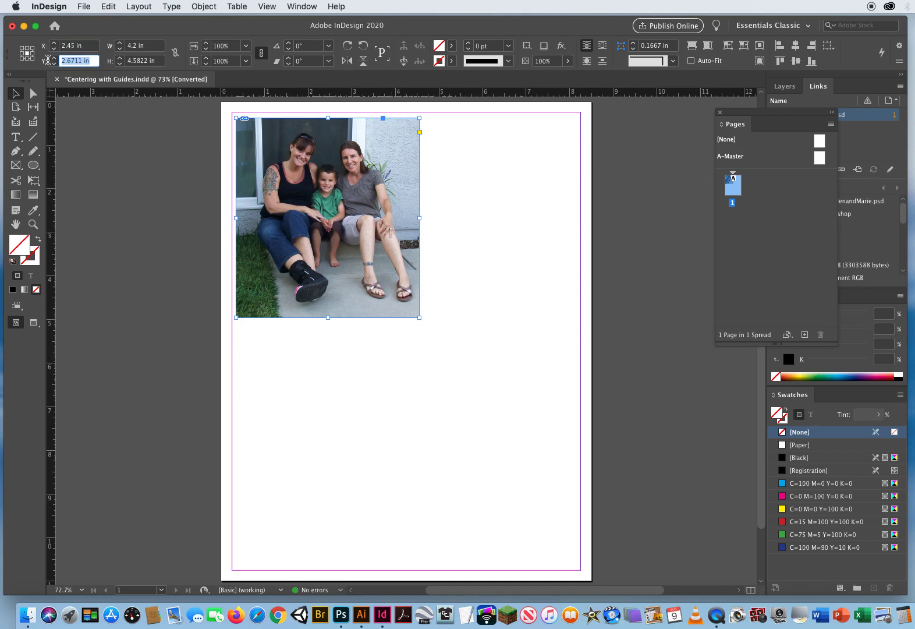
left_click(87, 45)
left_click_drag(87, 45, 54, 46)
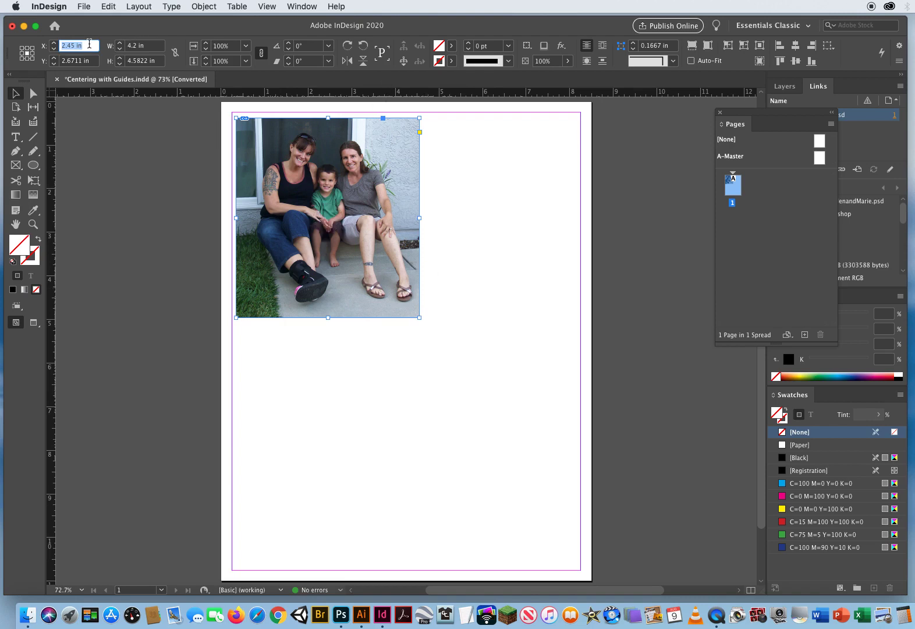
type("4.25")
key("Return")
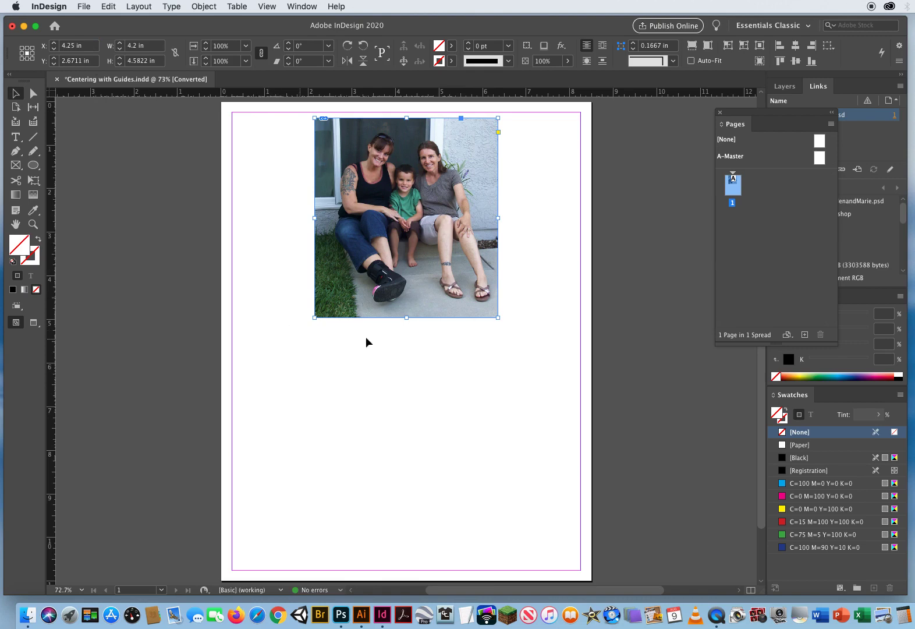
Set the photo's Y position to 5.5 in and deselect it
left_click(95, 61)
type("5.5")
key("Return")
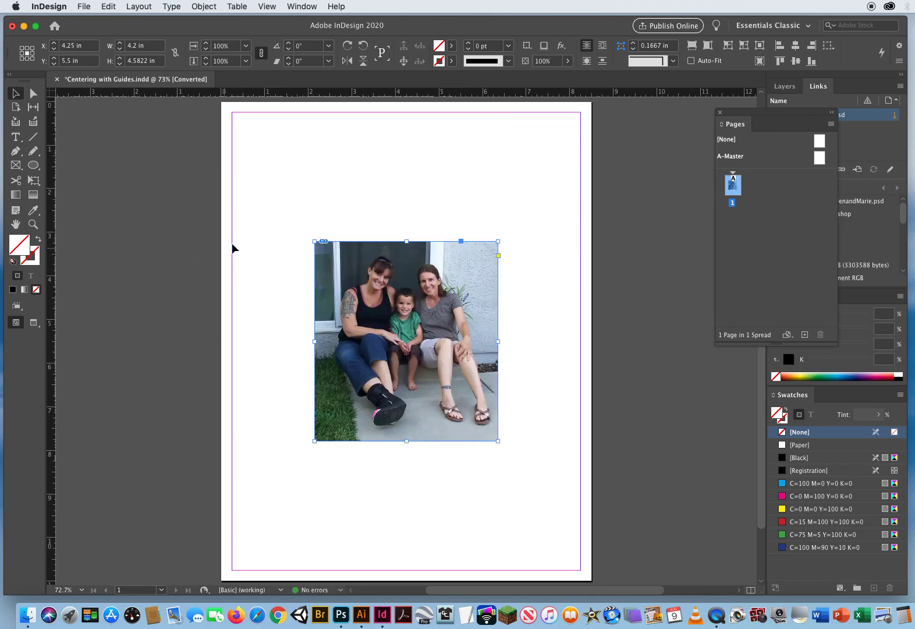
left_click(245, 215)
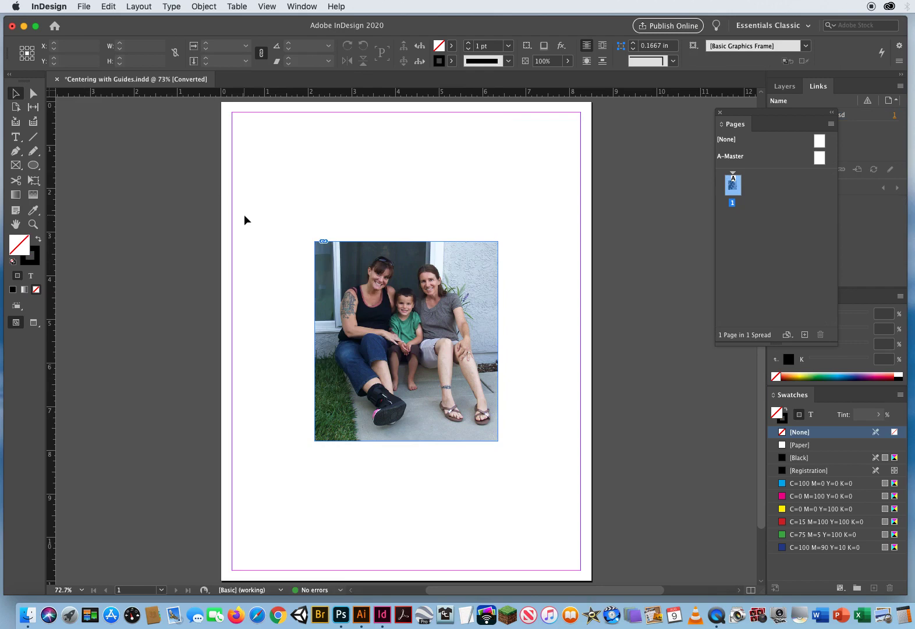
Examine the selected photo's X and Y position values, then deselect it
left_click(384, 305)
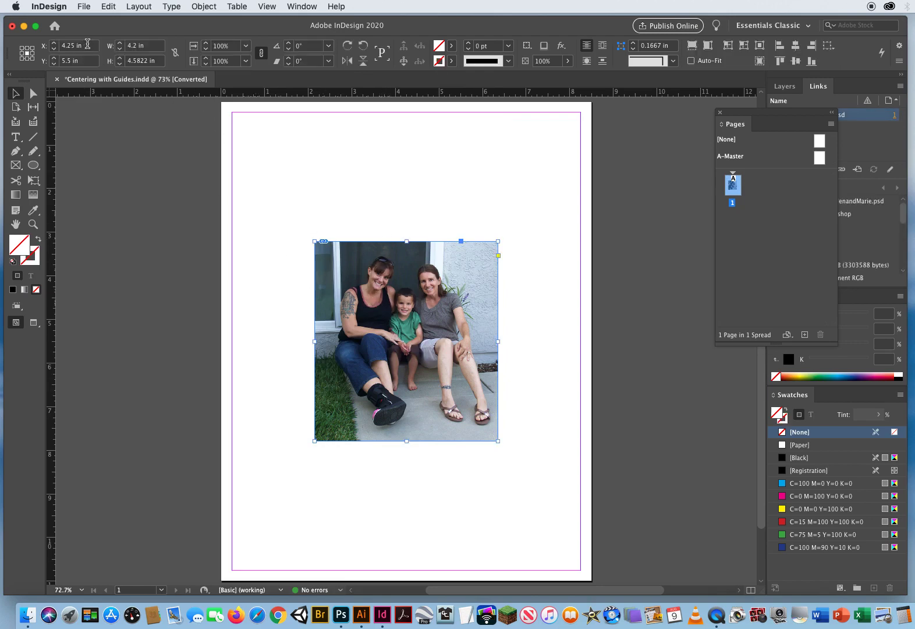
left_click(41, 44)
left_click(40, 60)
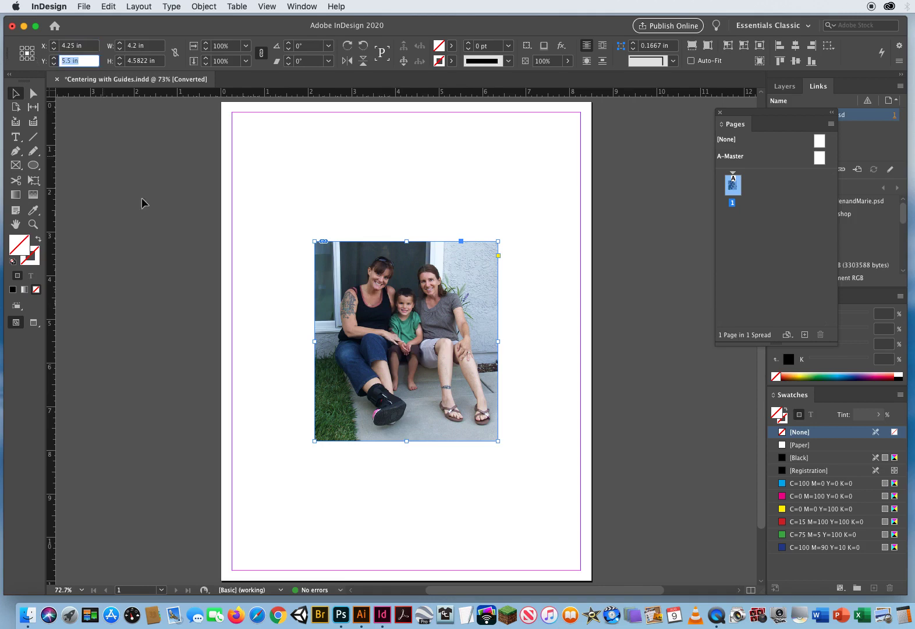
left_click(277, 299)
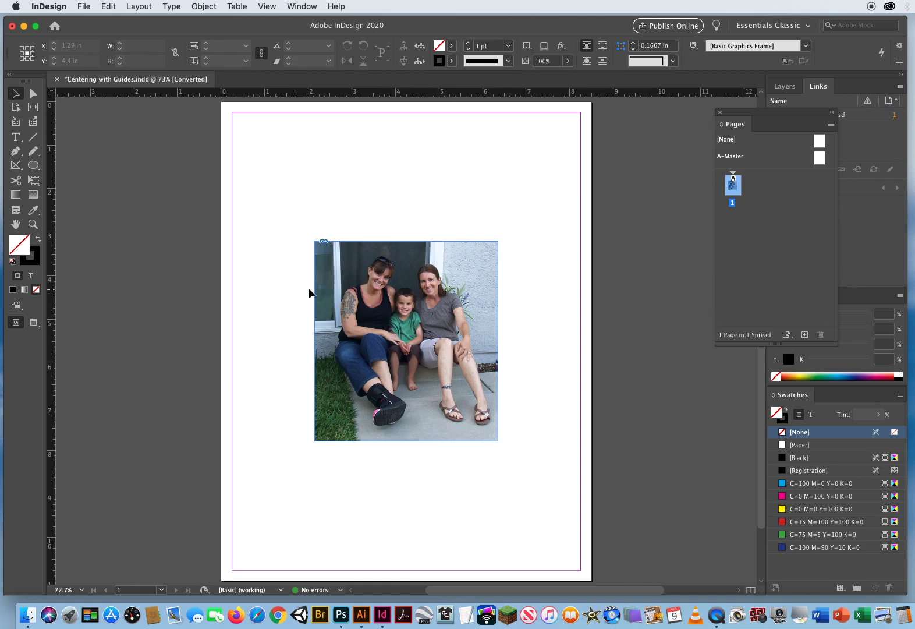
mouse_move(362, 304)
left_mouse_down()
mouse_move(293, 204)
mouse_move(318, 276)
mouse_move(354, 294)
mouse_move(350, 284)
mouse_move(367, 303)
mouse_move(346, 283)
mouse_move(353, 288)
left_mouse_up()
left_click(243, 390)
Close the Centering with Guides document without saving the changes
left_click(56, 79)
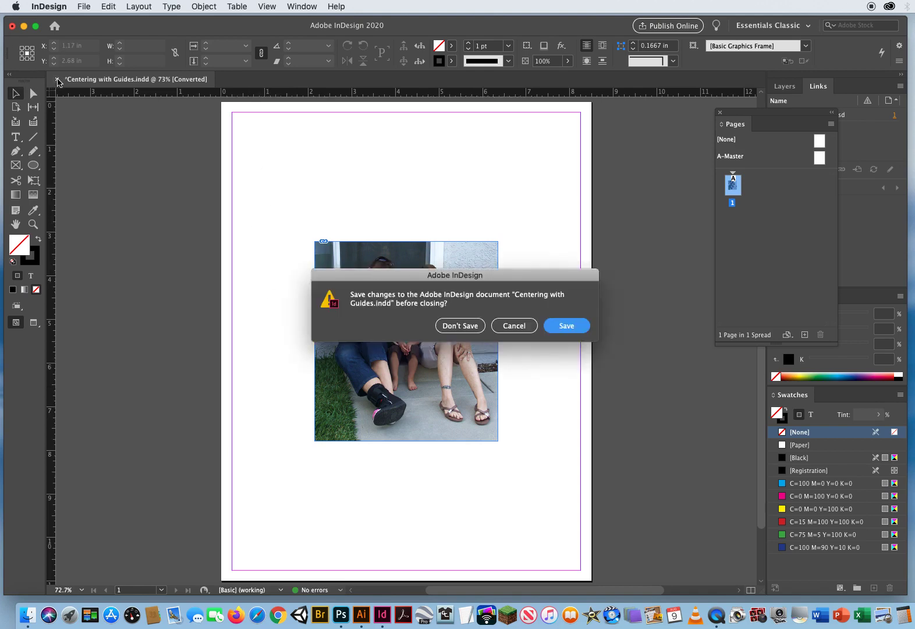
left_click(464, 325)
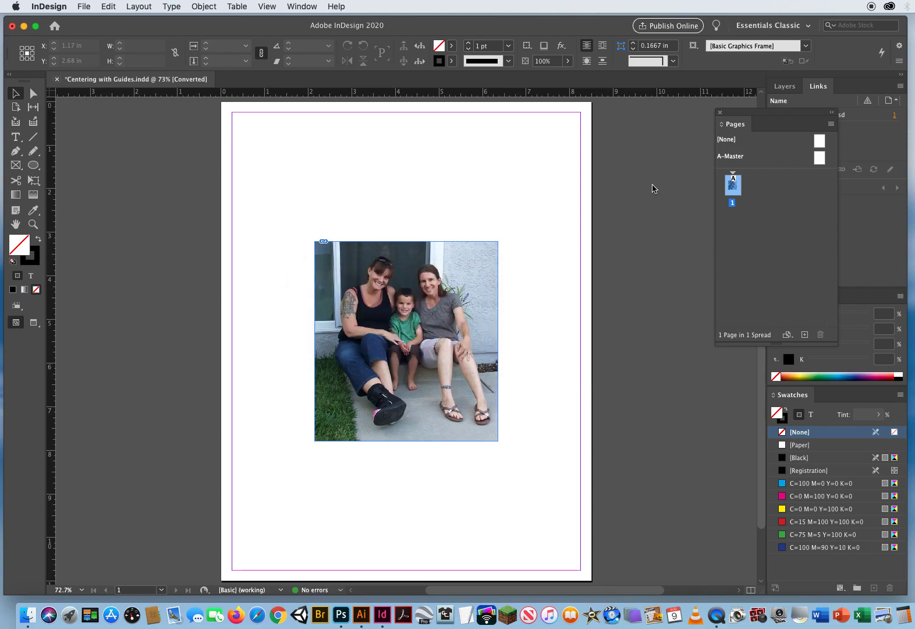